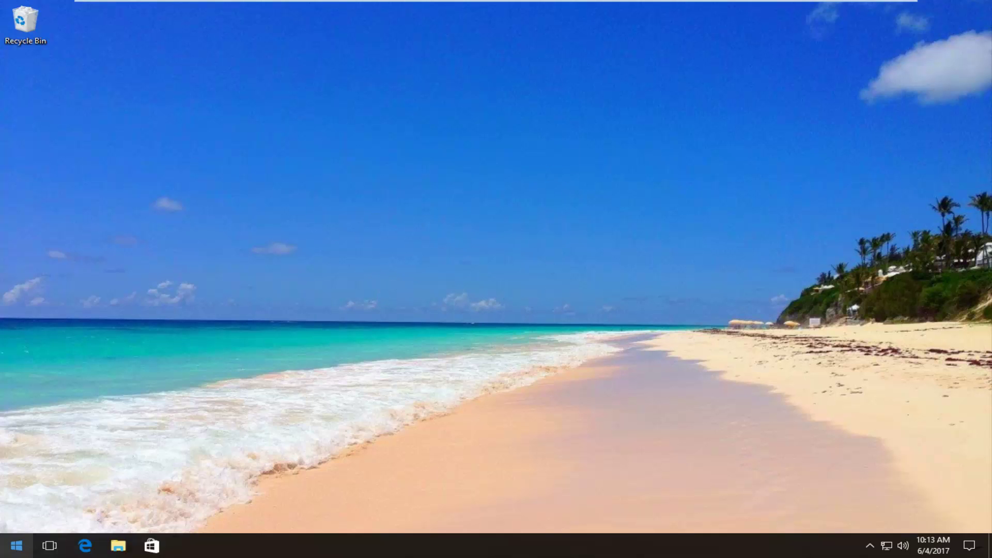
- Launch WordPad by searching 'wordpad' in the Start menu and maximize its window
left_click(16, 545)
type("wordpad")
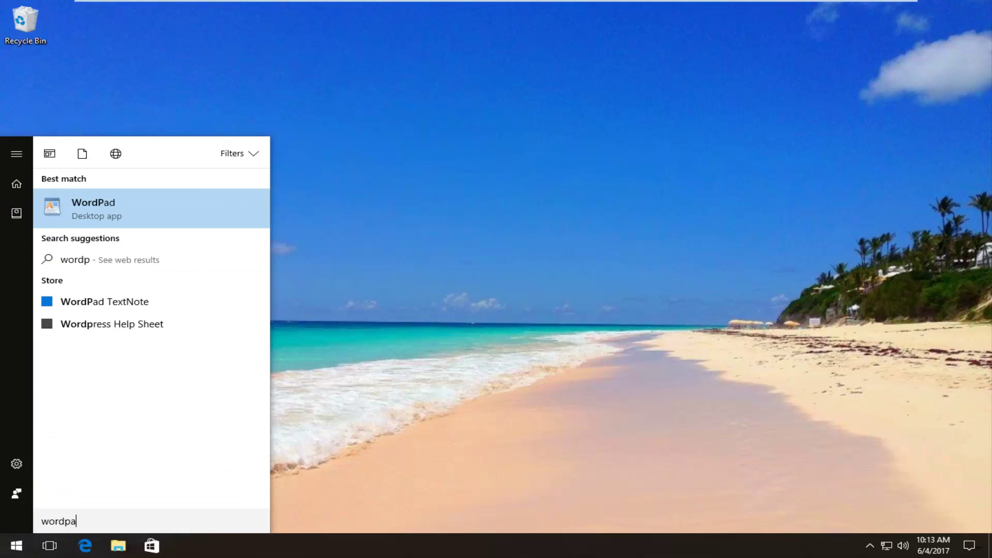
left_click(88, 205)
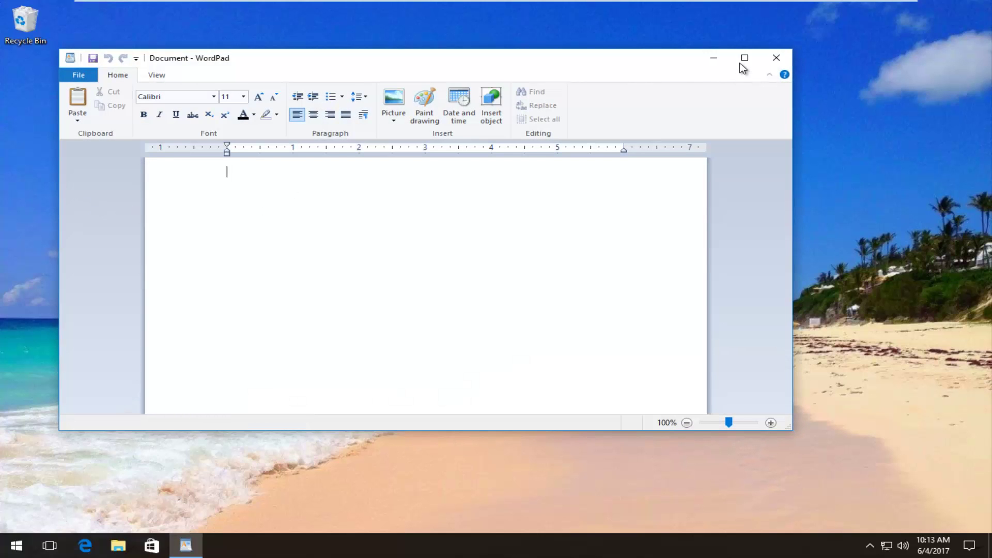
left_click(745, 58)
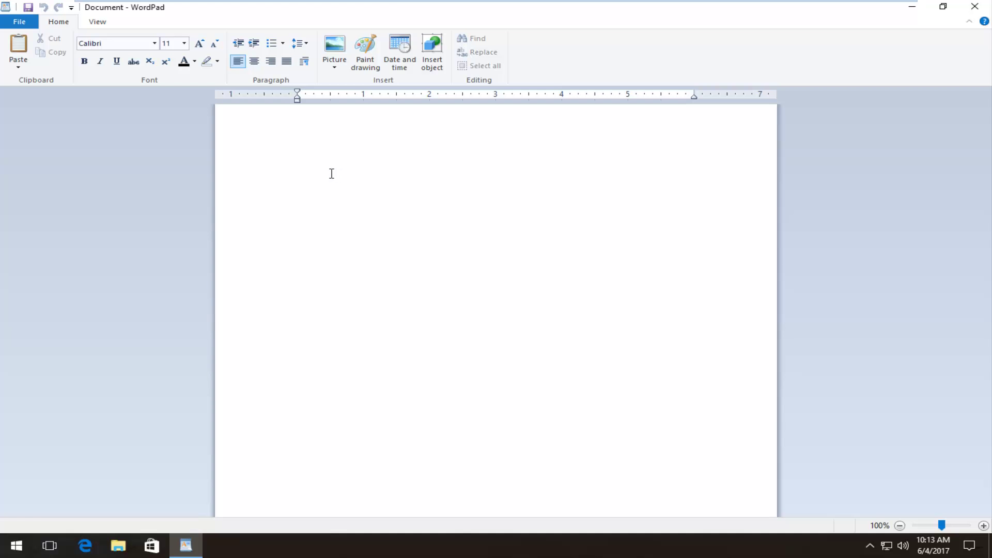
- Paste the beach desktop screenshot and enlarge it to the full text width
right_click(313, 130)
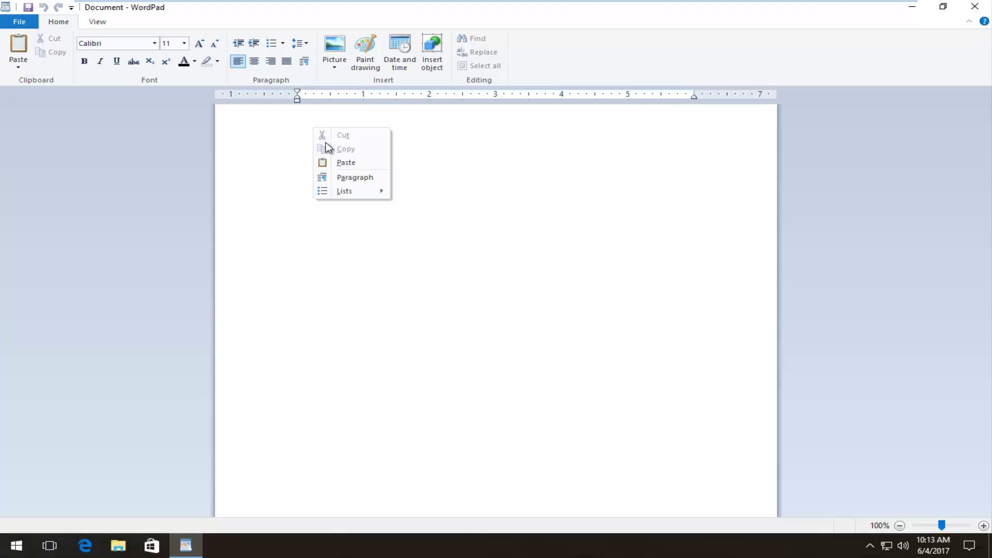
left_click(342, 163)
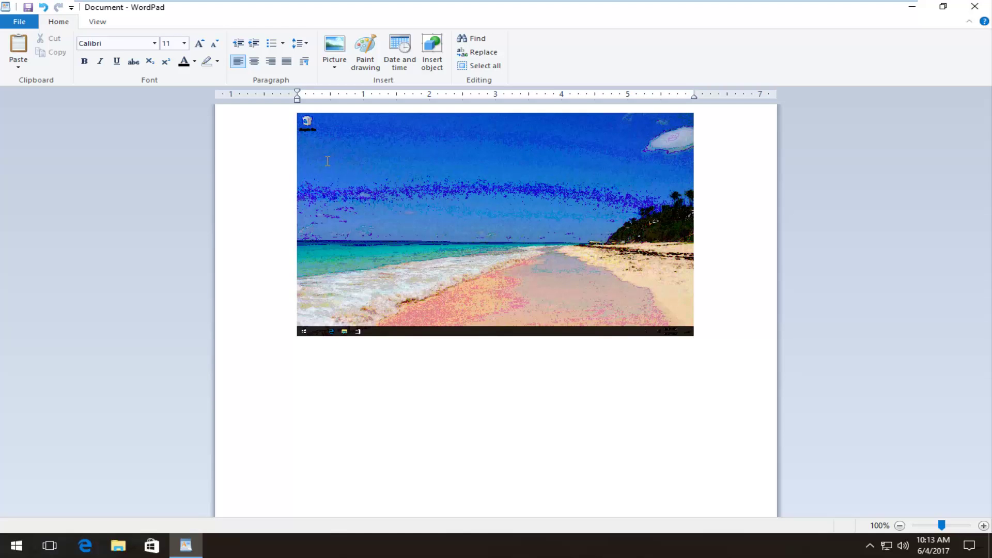
left_click(518, 248)
left_click_drag(307, 339, 213, 434)
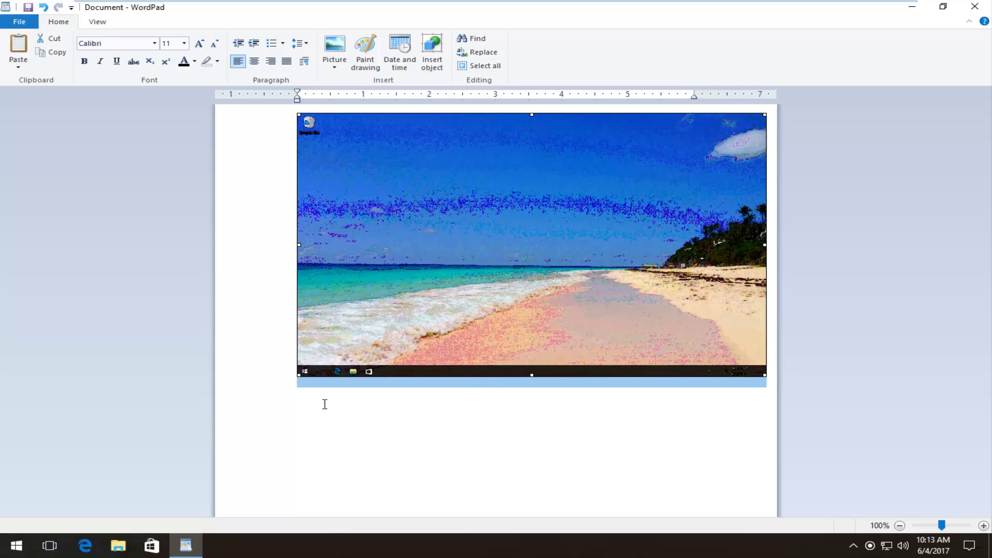
left_click(583, 403)
- Select the image and its line, then leave the caret on the empty line below
left_click(381, 250)
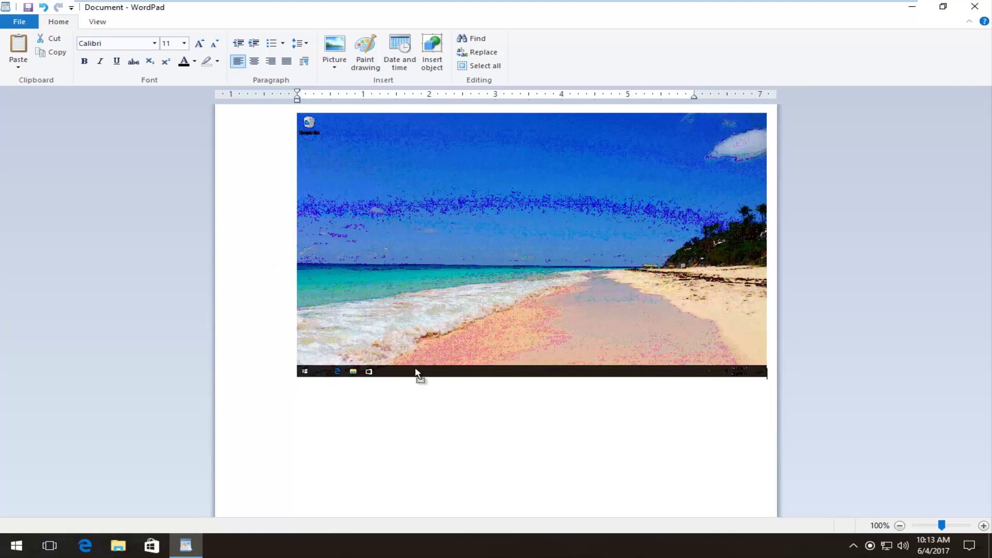
left_click(261, 328)
left_click(374, 394)
left_click(360, 209)
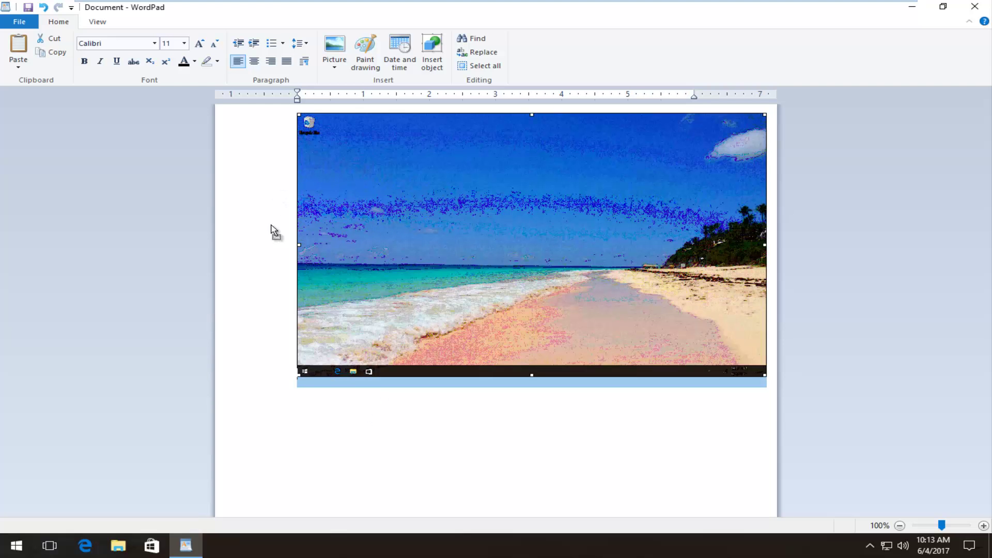
left_click(251, 225)
left_click(454, 308)
left_click(461, 391)
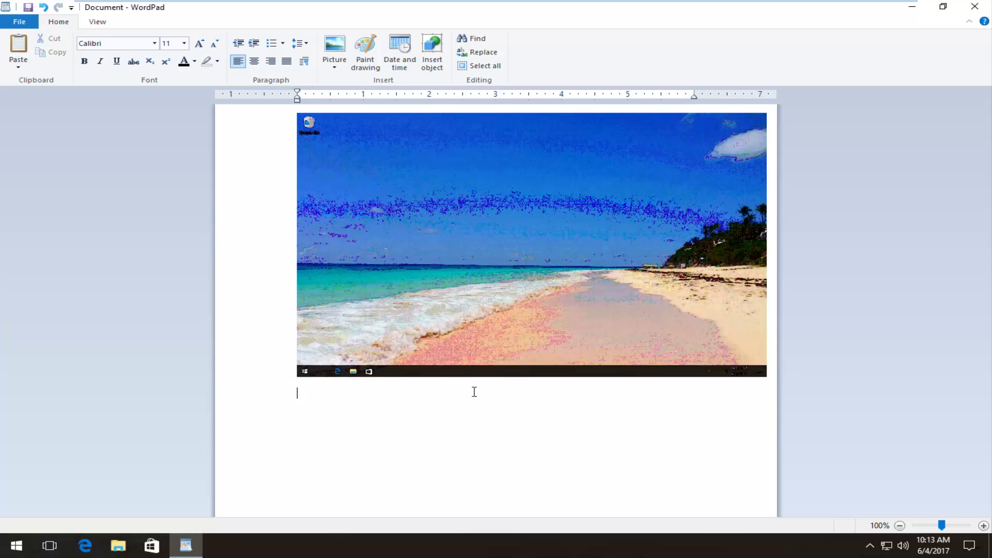
- Open File > Print, dismiss it, then close WordPad without saving the document
left_click(21, 23)
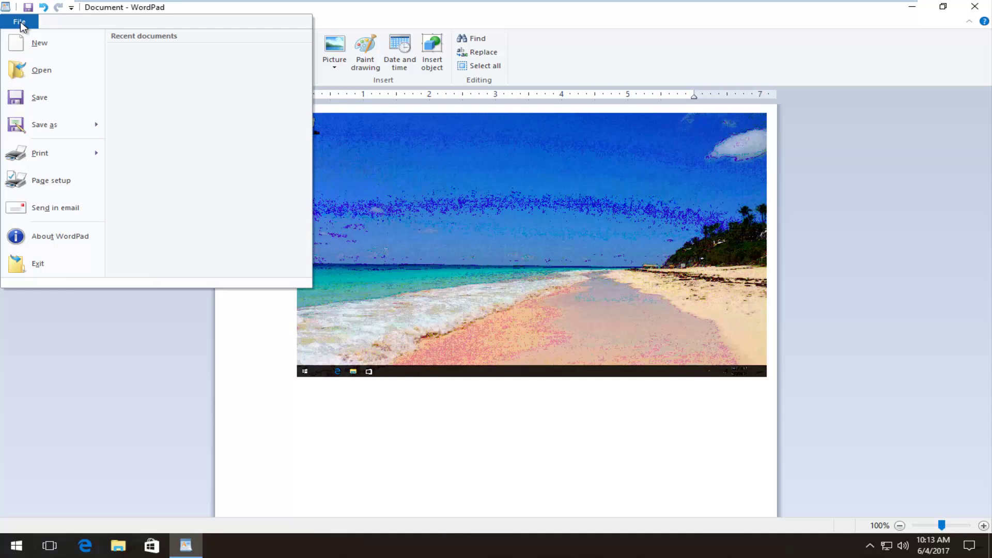
left_click(45, 160)
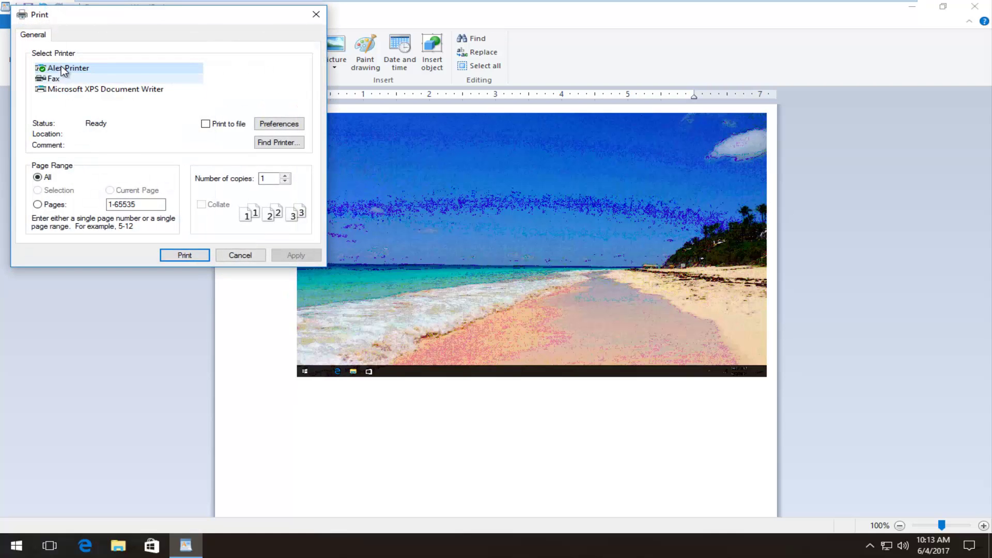
left_click(315, 13)
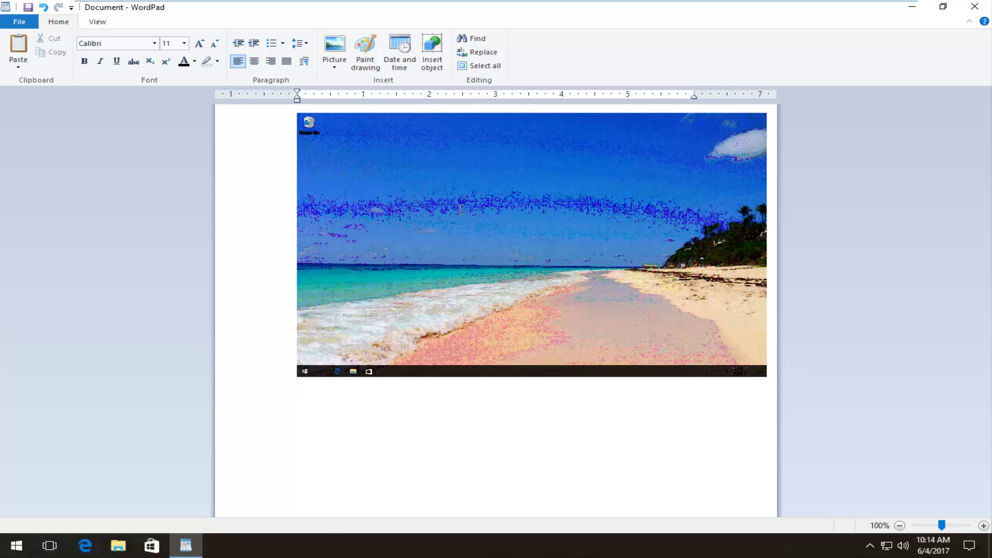
left_click(975, 6)
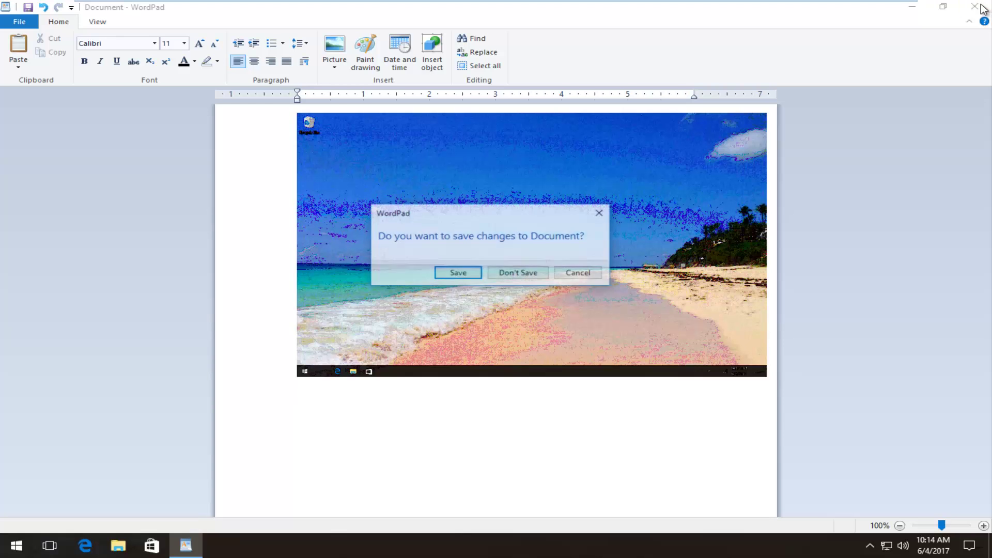
left_click(498, 271)
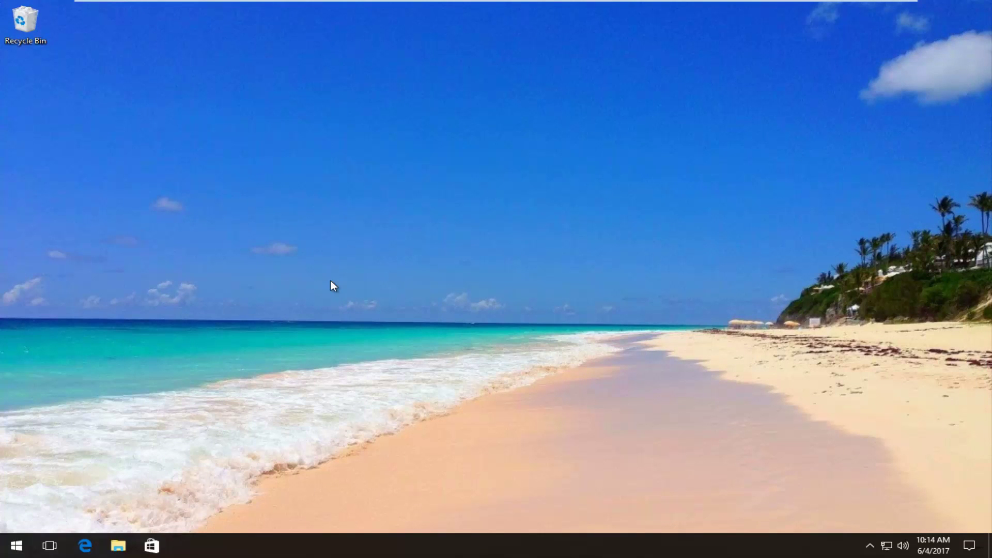
- Launch the Snipping Tool by searching 'snipping' in the Start menu
left_click(16, 546)
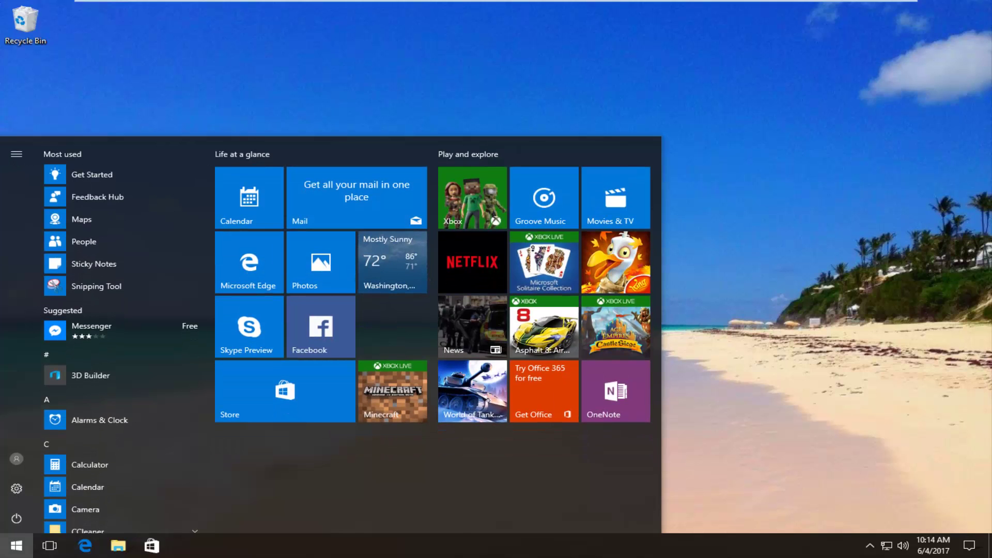
type("snipping")
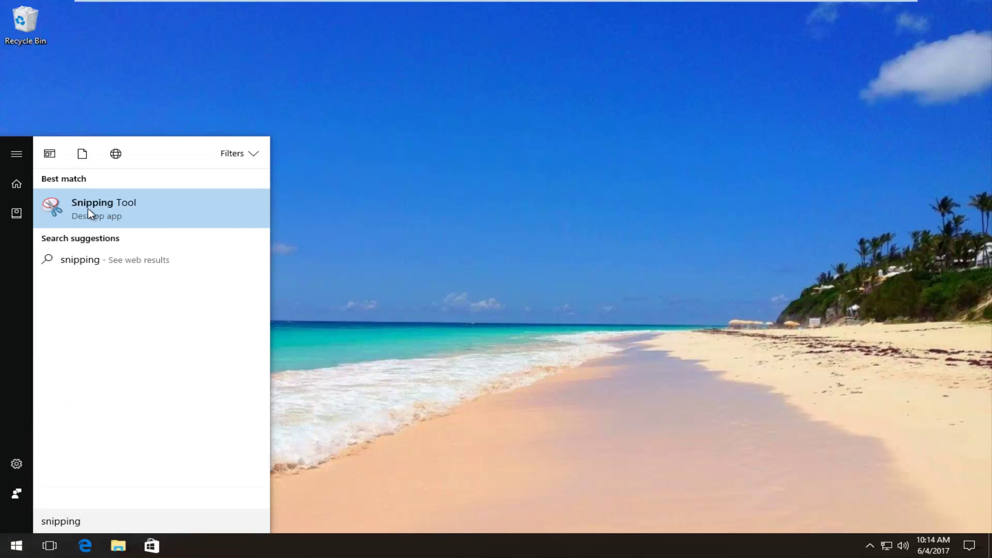
left_click(110, 210)
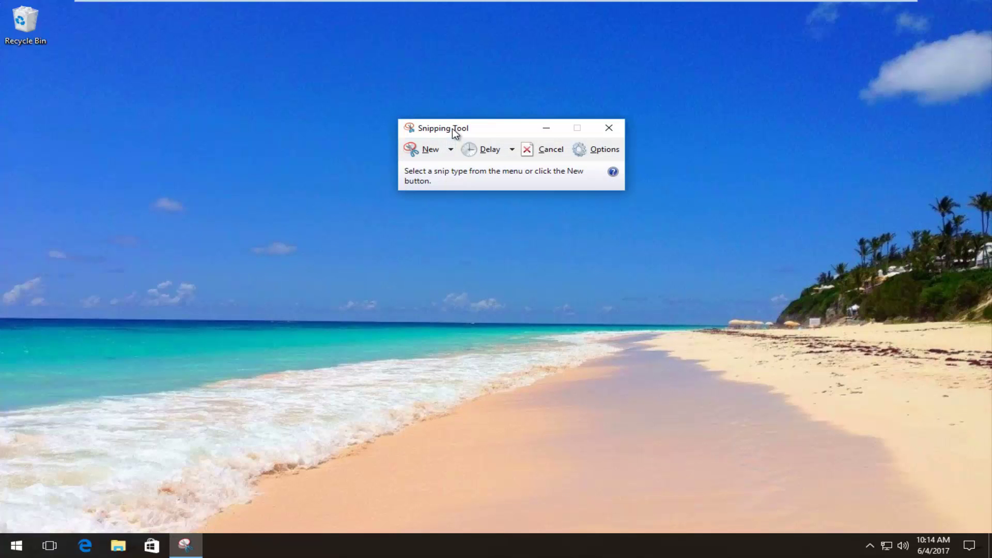
- Take a Rectangular Snip of the upper-left desktop, including the Recycle Bin
left_click_drag(444, 132, 370, 178)
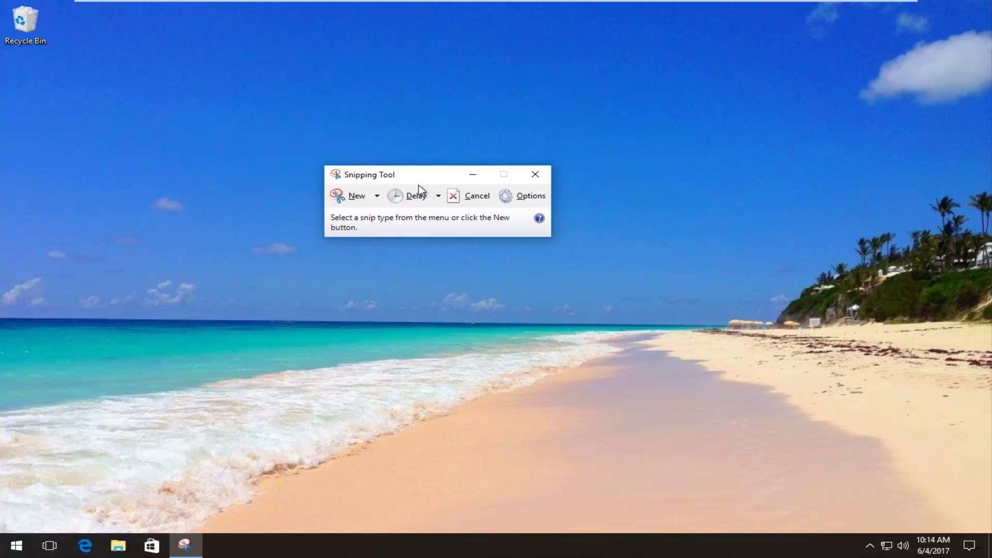
left_click(377, 196)
left_click(356, 230)
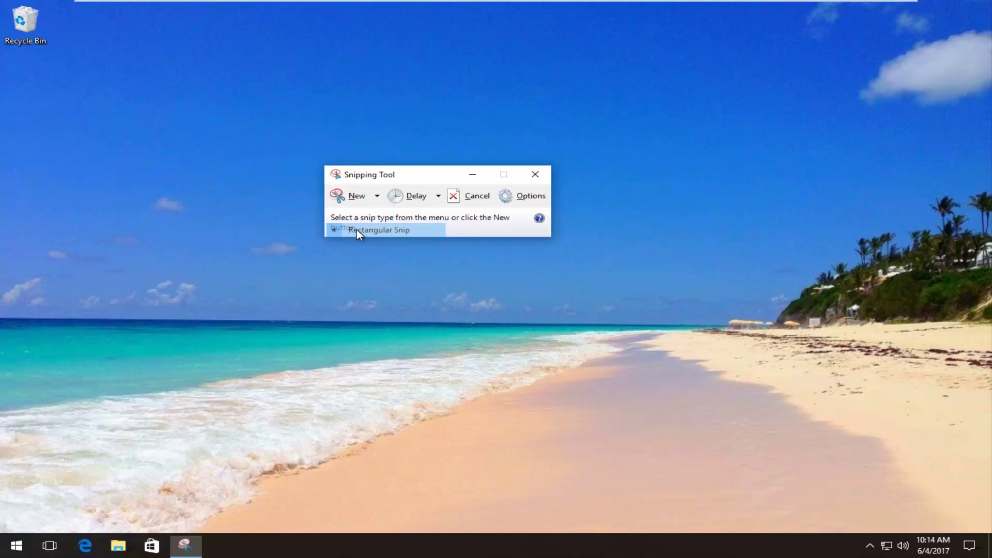
left_click(341, 202)
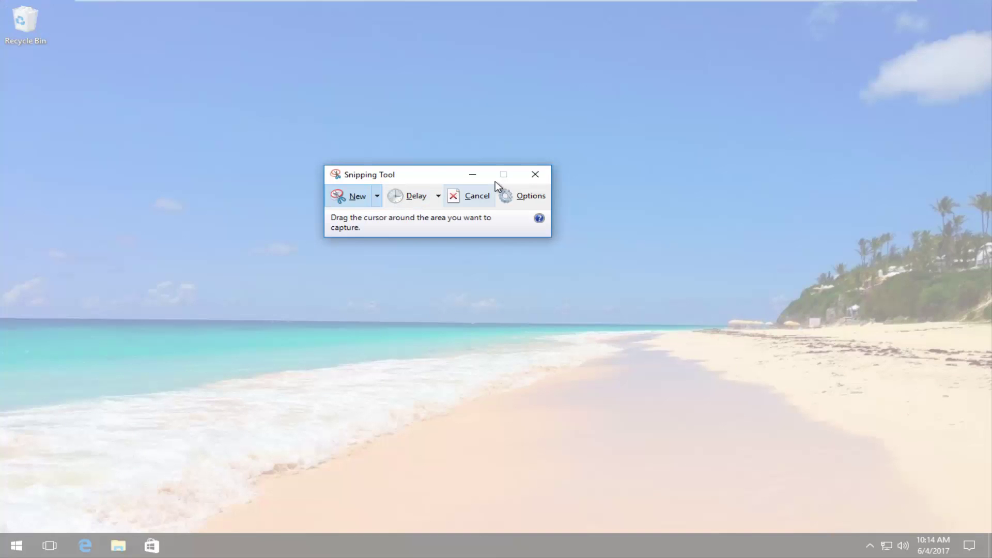
left_click_drag(11, 7, 442, 298)
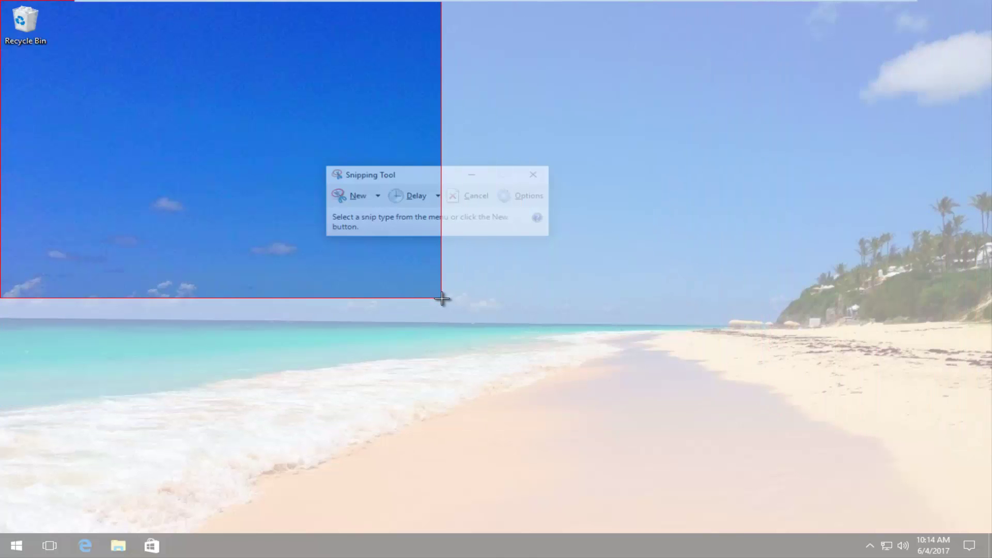
left_click_drag(441, 299, 726, 308)
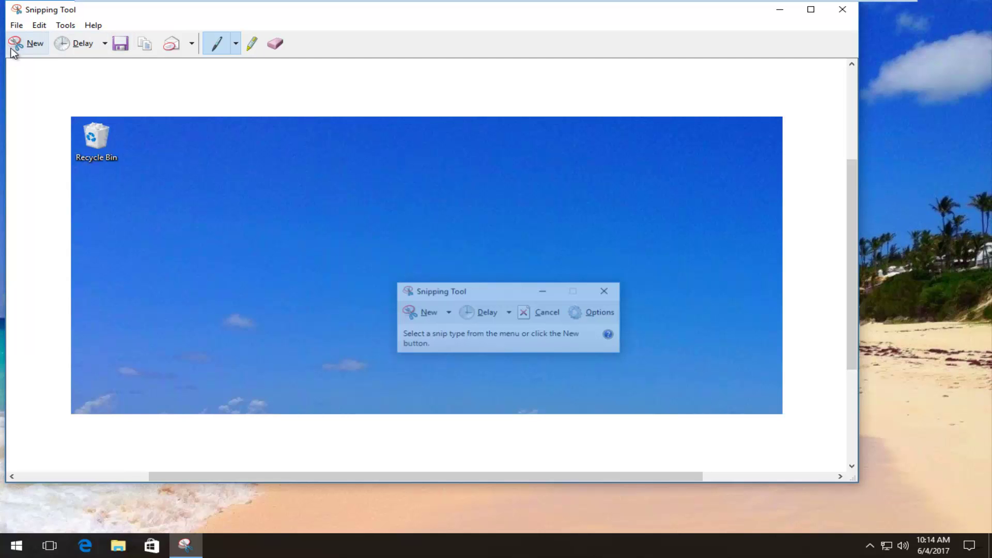
- Capture the whole beach desktop and taskbar as a Window Snip and scroll through it
left_click(35, 45)
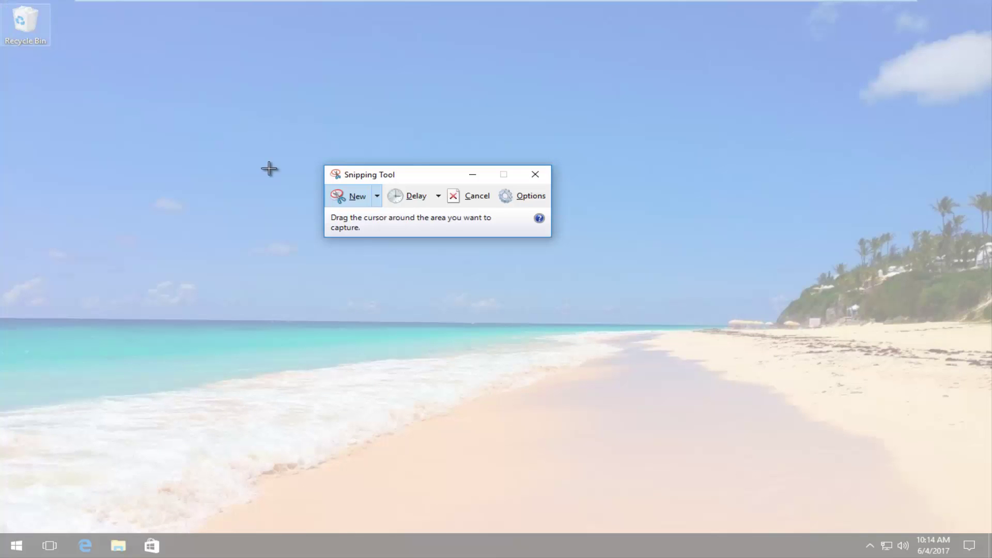
left_click(378, 196)
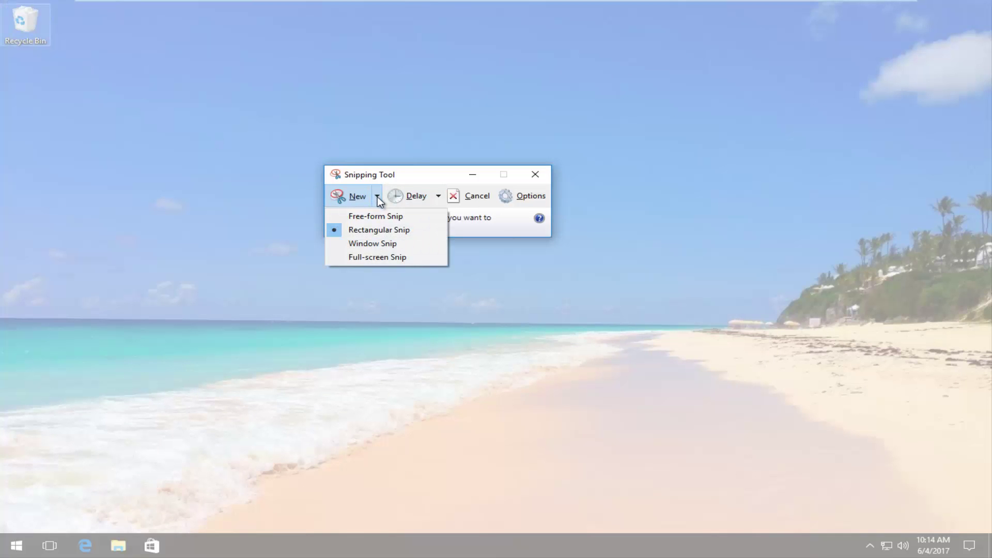
left_click(360, 244)
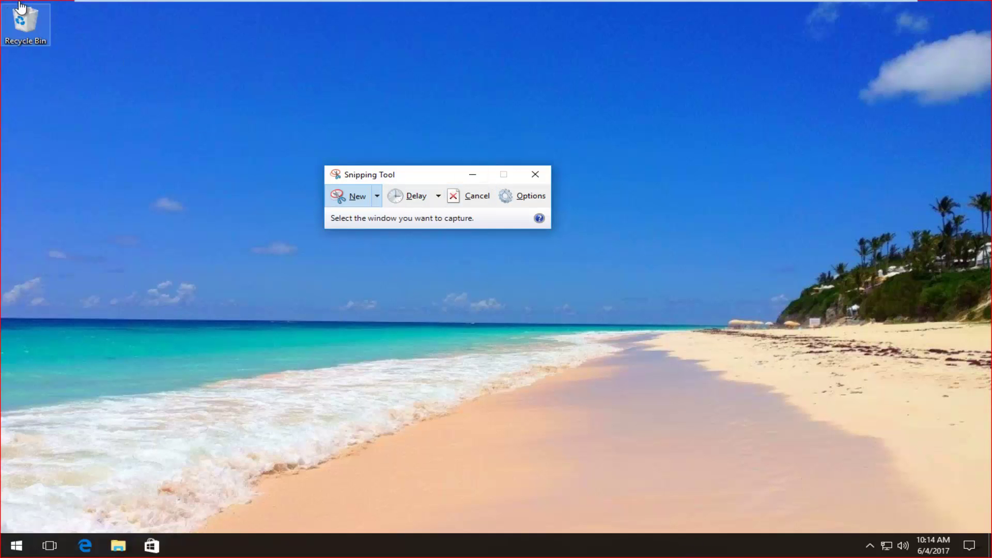
left_click(565, 418)
scroll(436, 379, "down", 5)
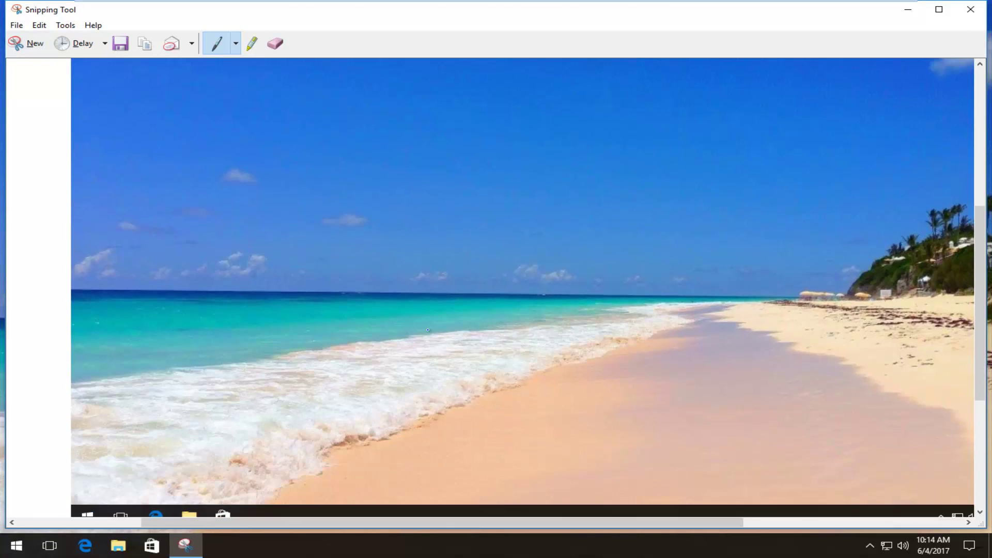
scroll(436, 378, "up", 5)
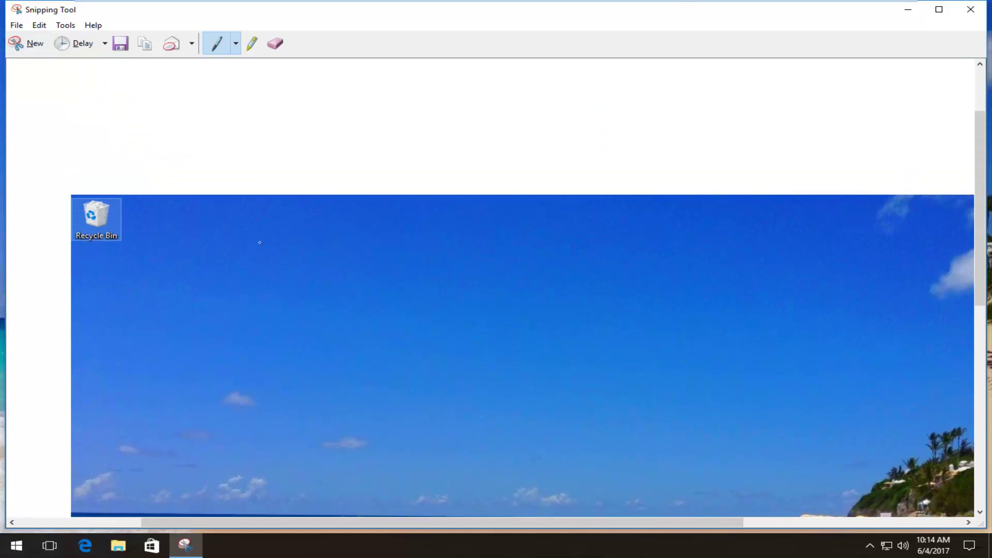
scroll(290, 279, "down", 5)
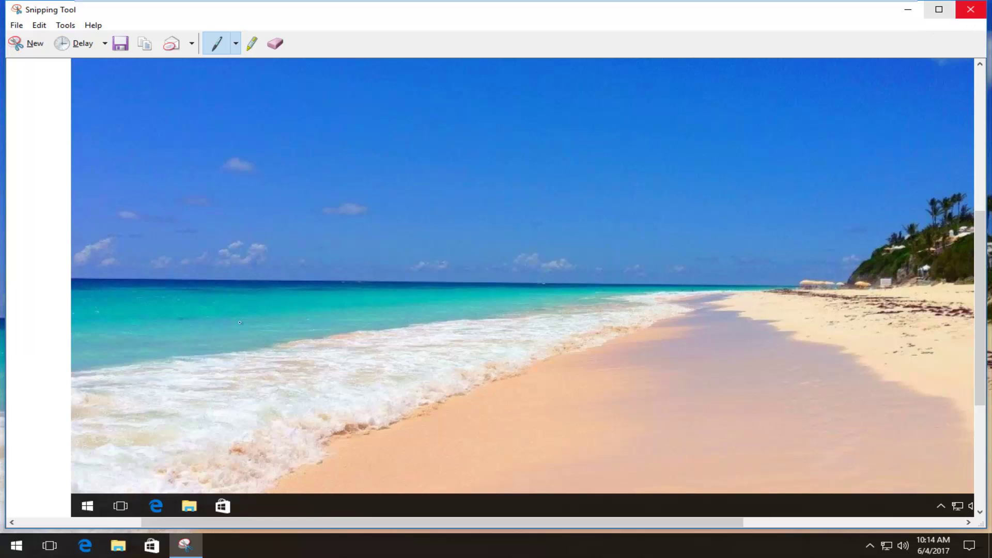
scroll(460, 296, "up", 5)
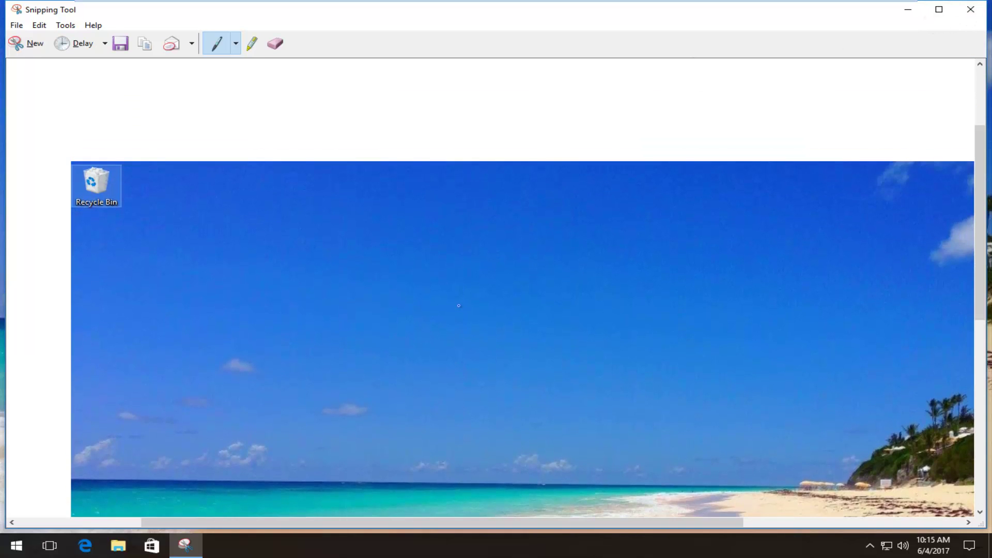
scroll(458, 306, "down", 3)
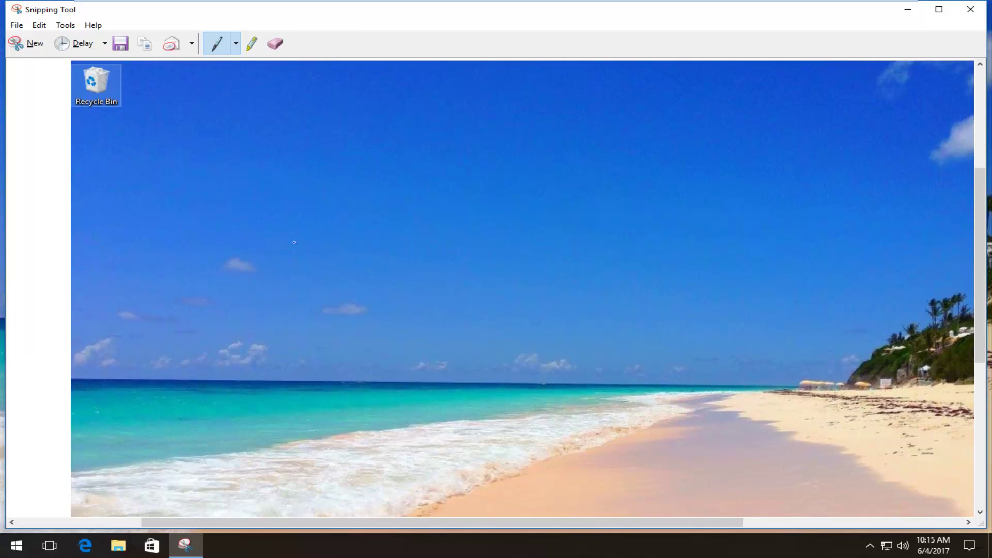
- Close the Snipping Tool editor, choosing No to discard the snip
left_click(970, 9)
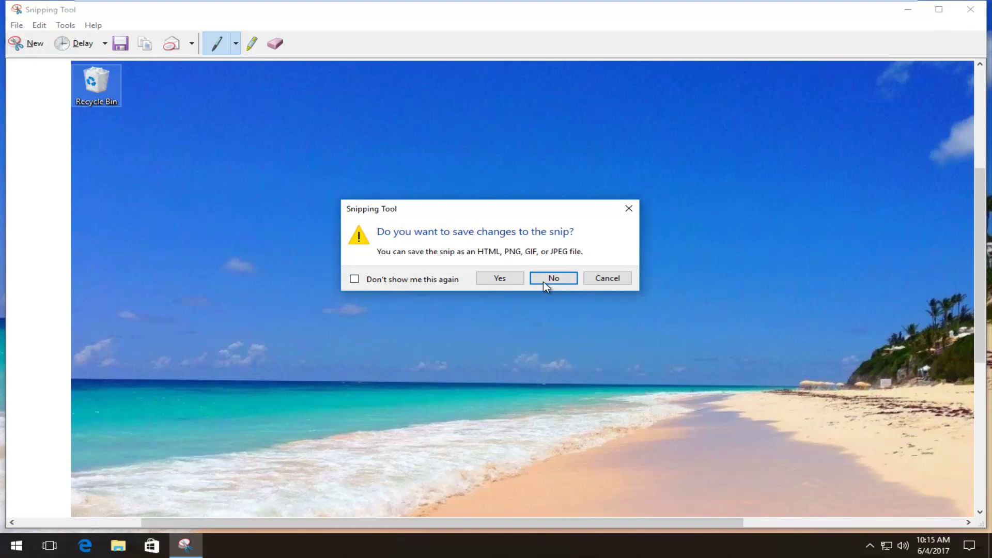
left_click(543, 282)
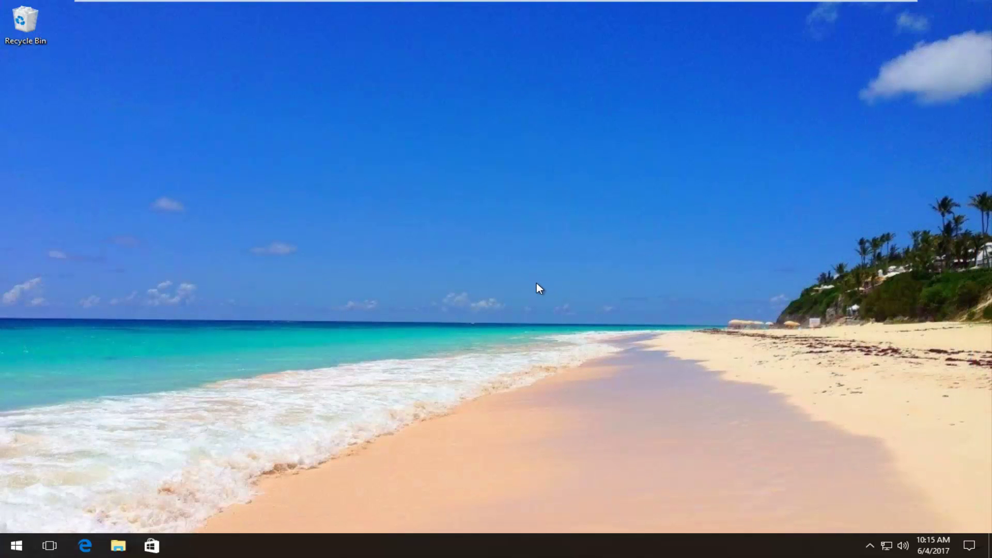